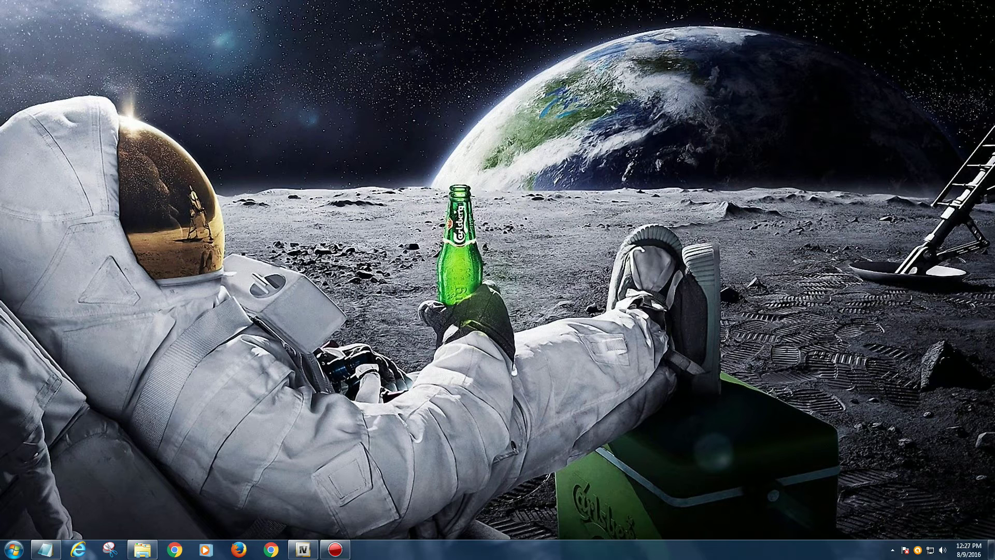
Bring up the Ford Falcon fg xr6 ute folder, the Read Me!.txt instructions and the OpenIV window side by side
mouse_move(142, 549)
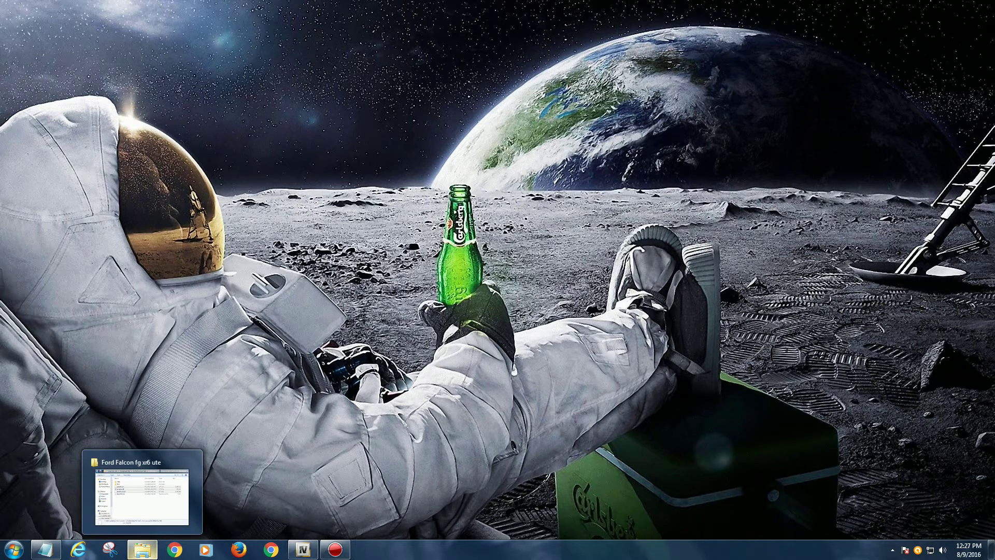
left_click(143, 549)
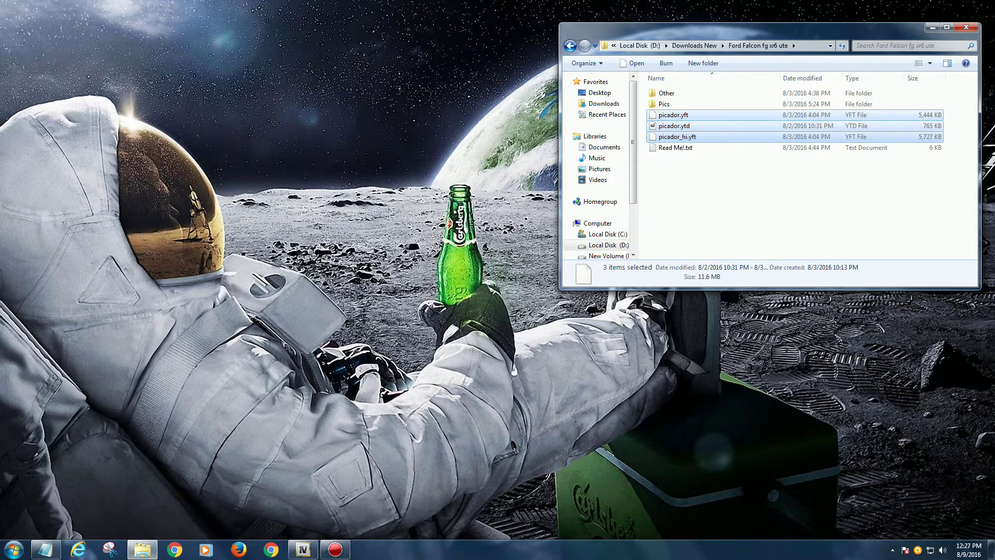
mouse_move(46, 549)
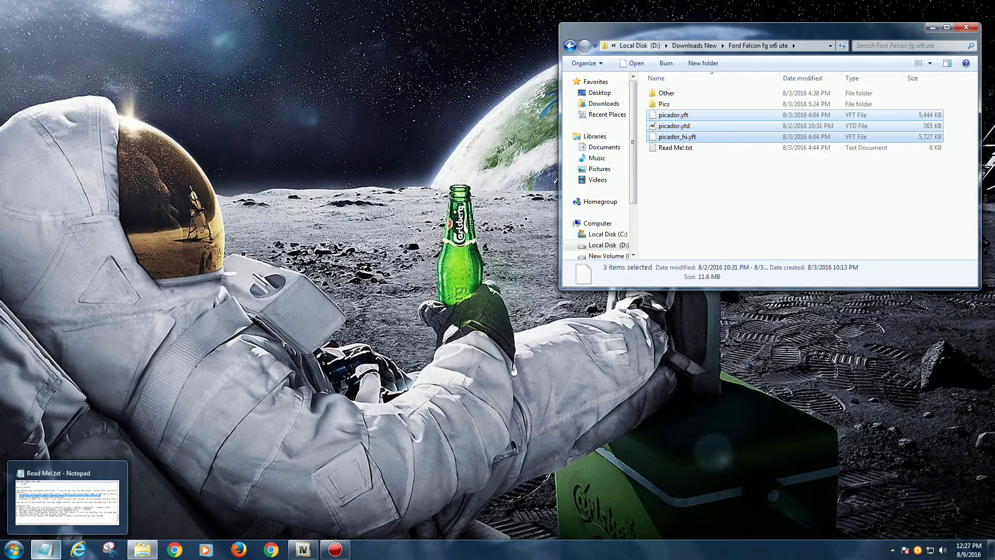
left_click(45, 550)
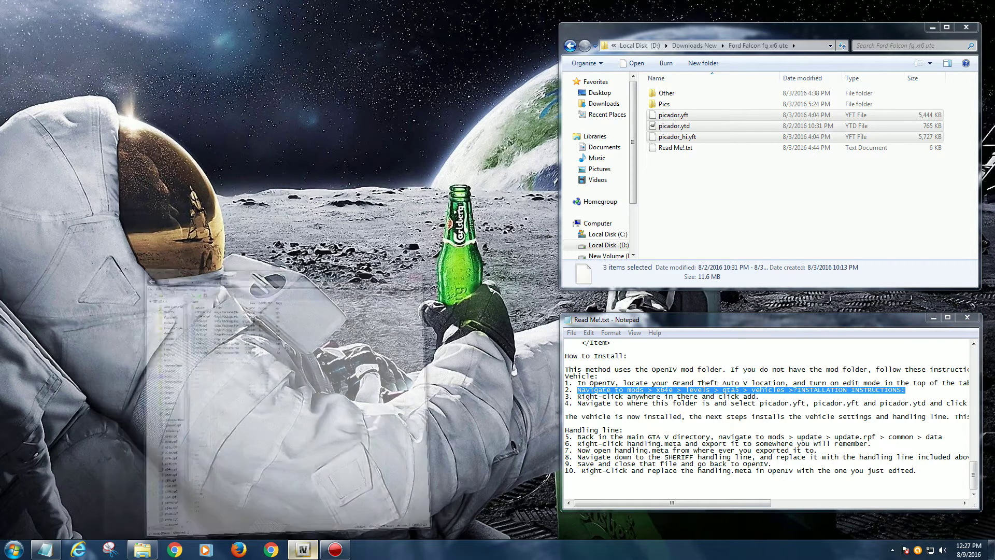
left_click(303, 550)
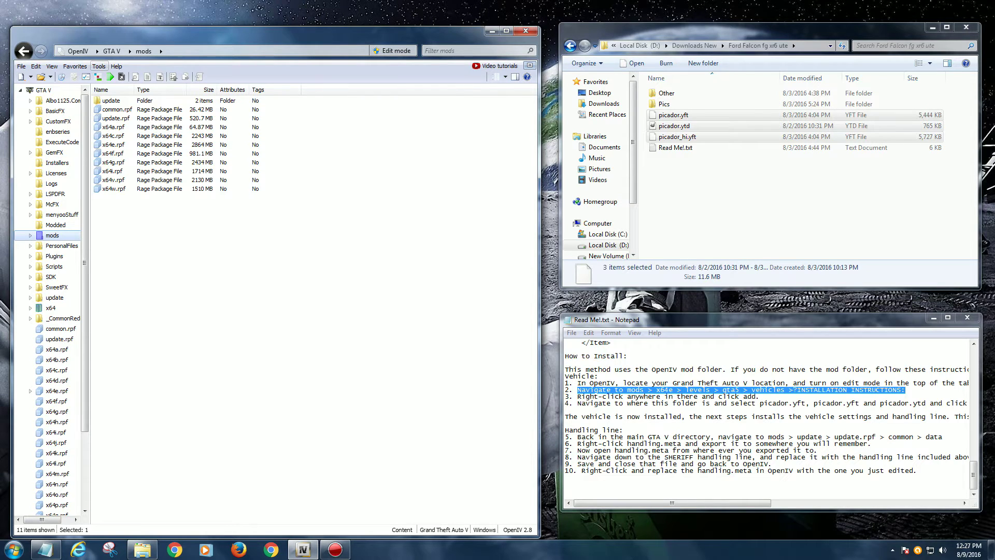
Search the game archives for "picador"
left_click(98, 65)
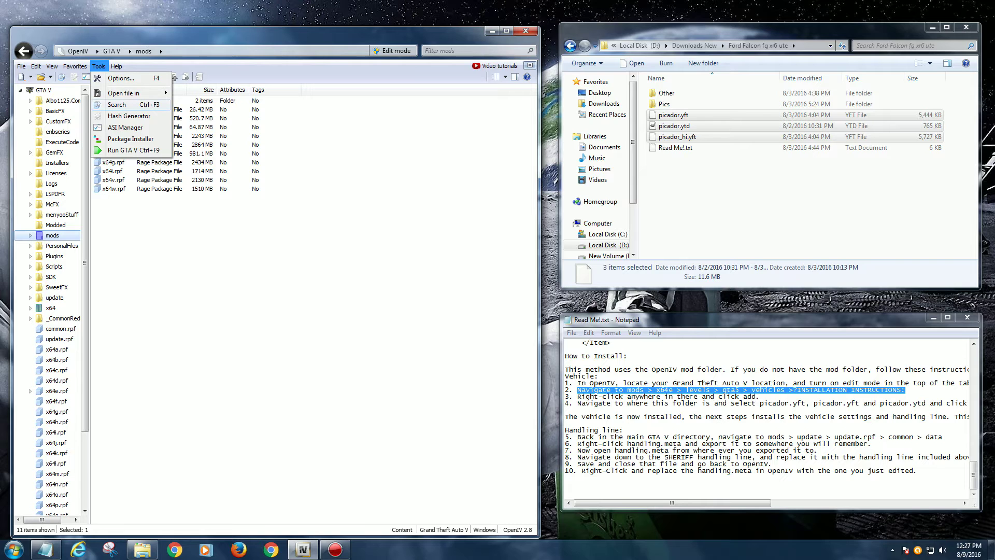
left_click(117, 104)
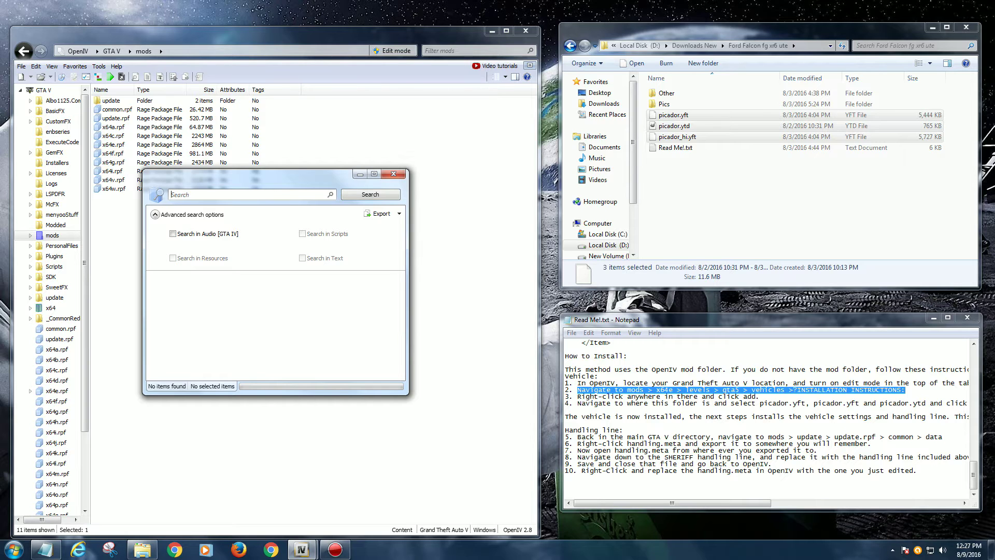
type("picador")
key("Return")
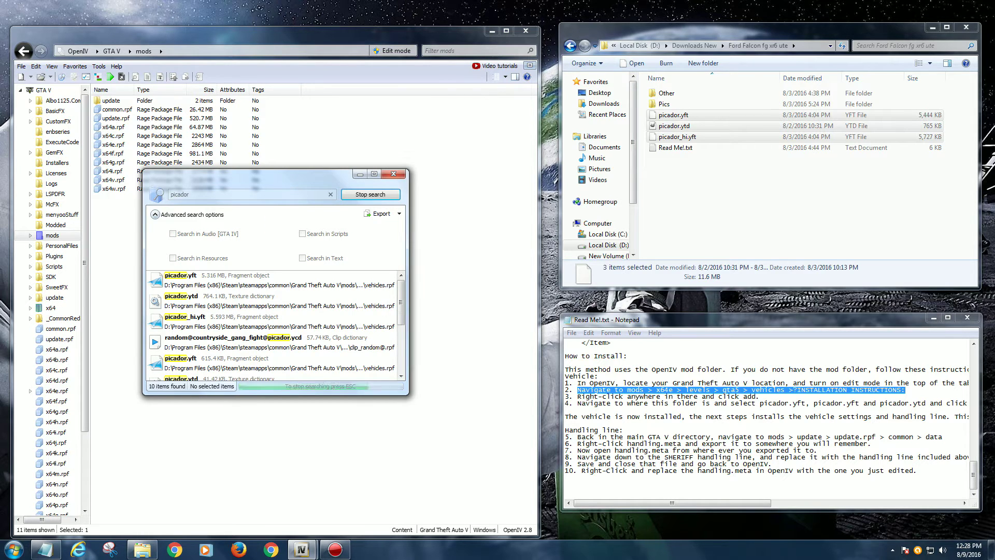
Enlarge and reposition the search window, then compare the full archive paths of the picador results
left_click_drag(275, 170, 276, 103)
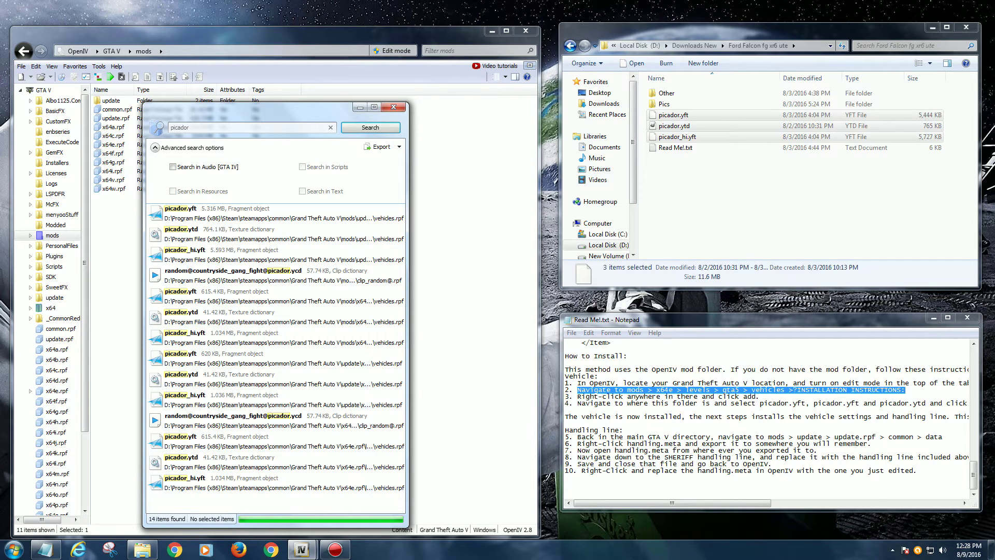
left_click(275, 214)
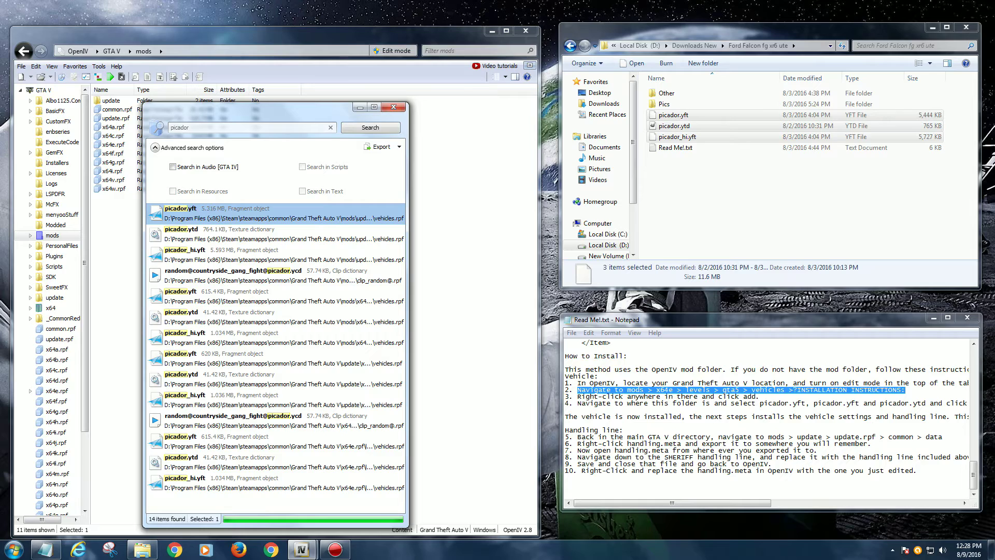
left_click_drag(408, 259, 579, 261)
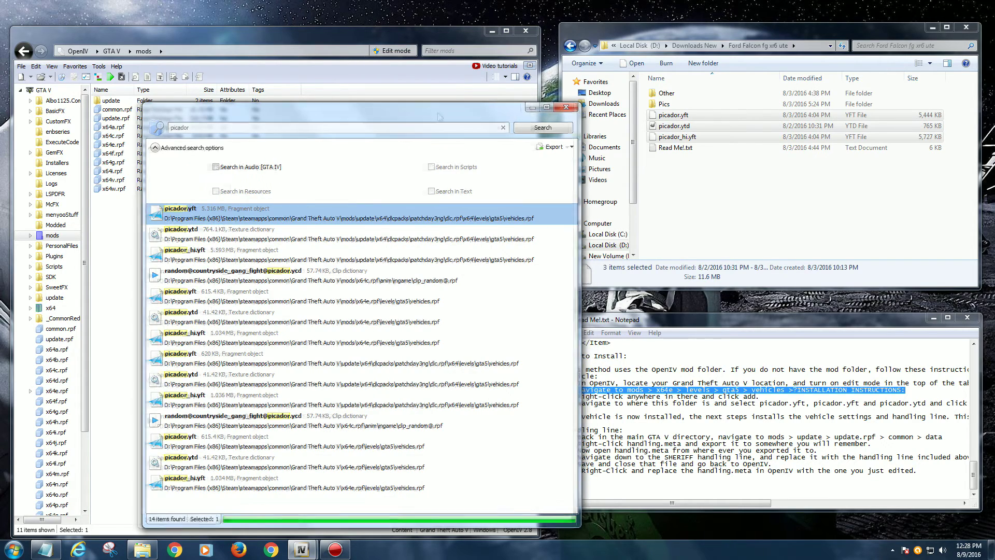
left_click_drag(441, 112, 360, 127)
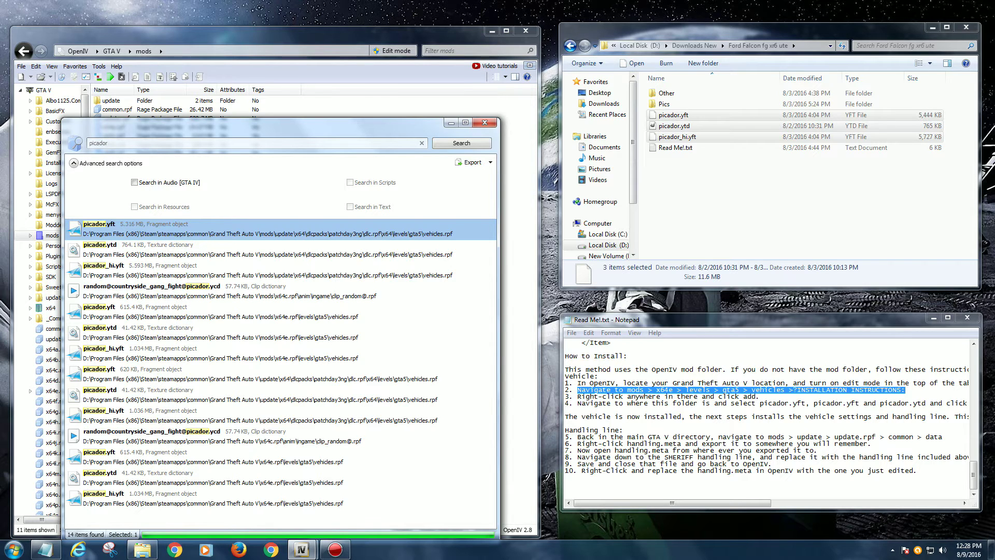
left_click(221, 354)
left_click(220, 313)
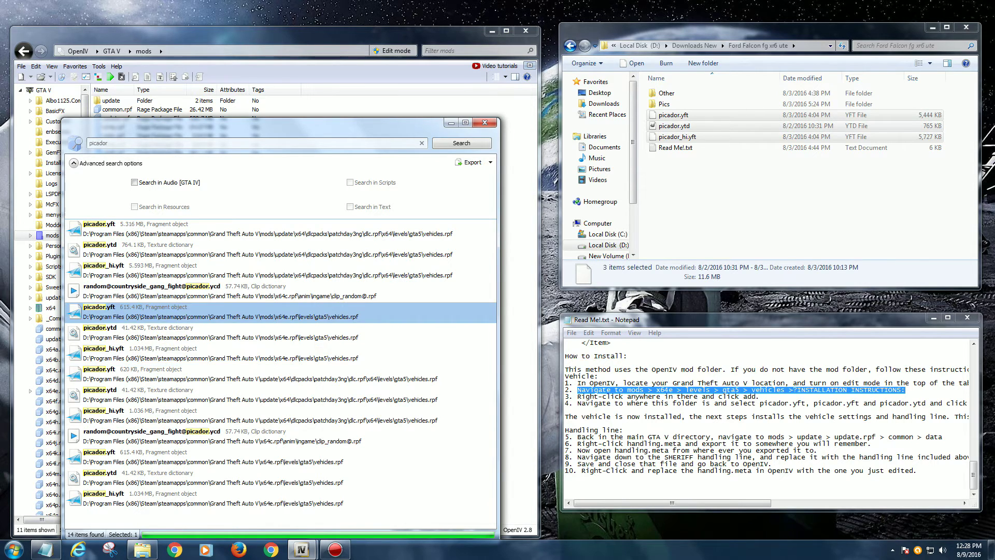
left_click(221, 396)
left_click(221, 437)
left_click(221, 479)
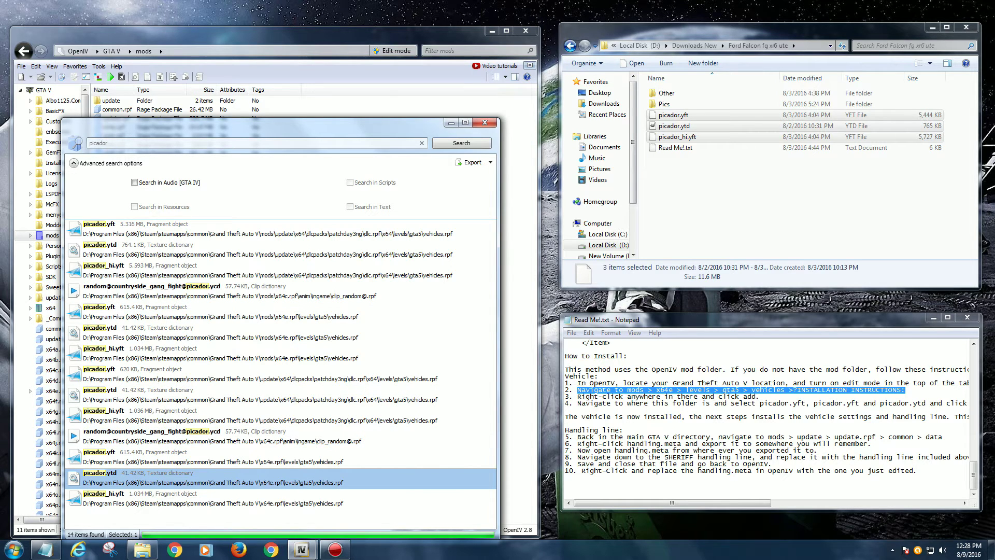
left_click(221, 457)
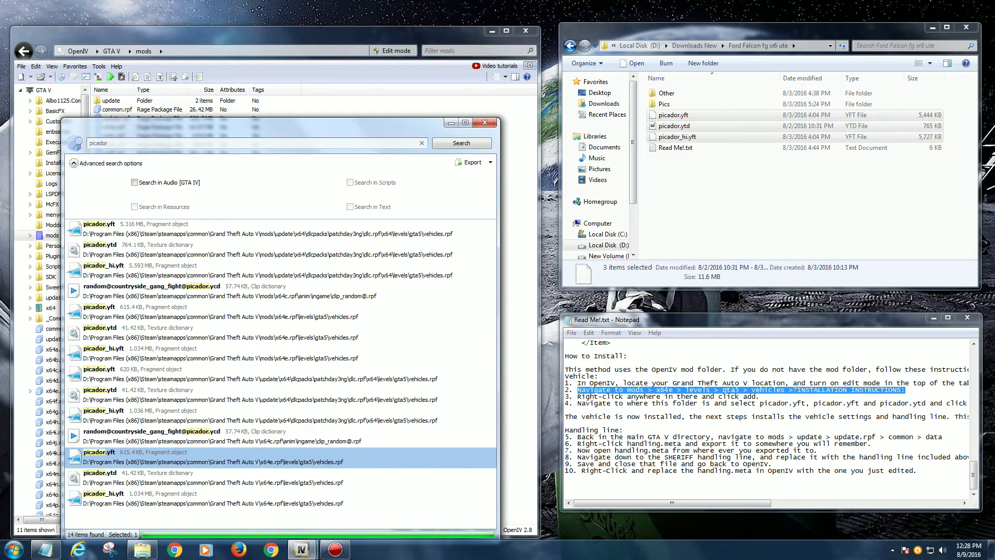
Go to the location of the picador.yft result stored in the mods folder's patchday3ng vehicles.rpf
left_click(267, 230)
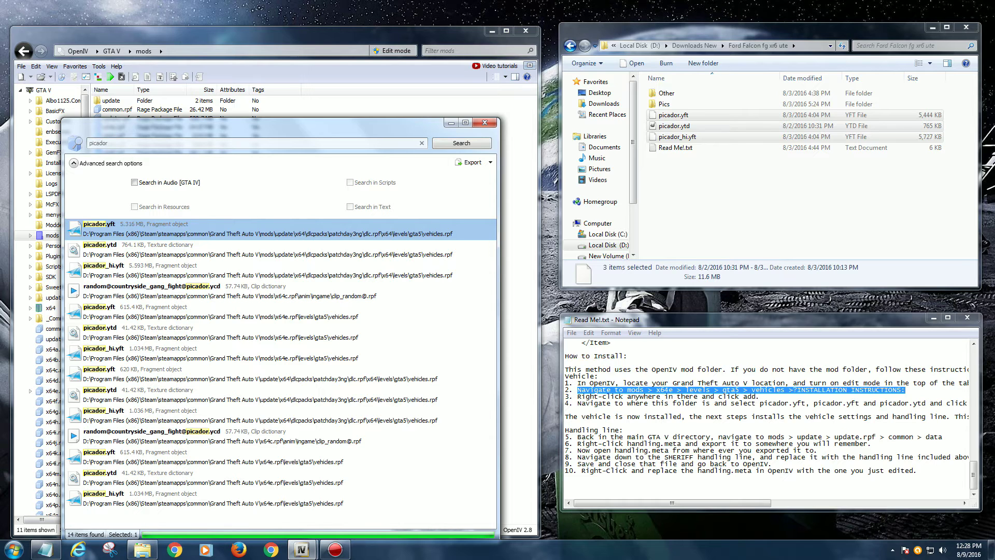
right_click(221, 230)
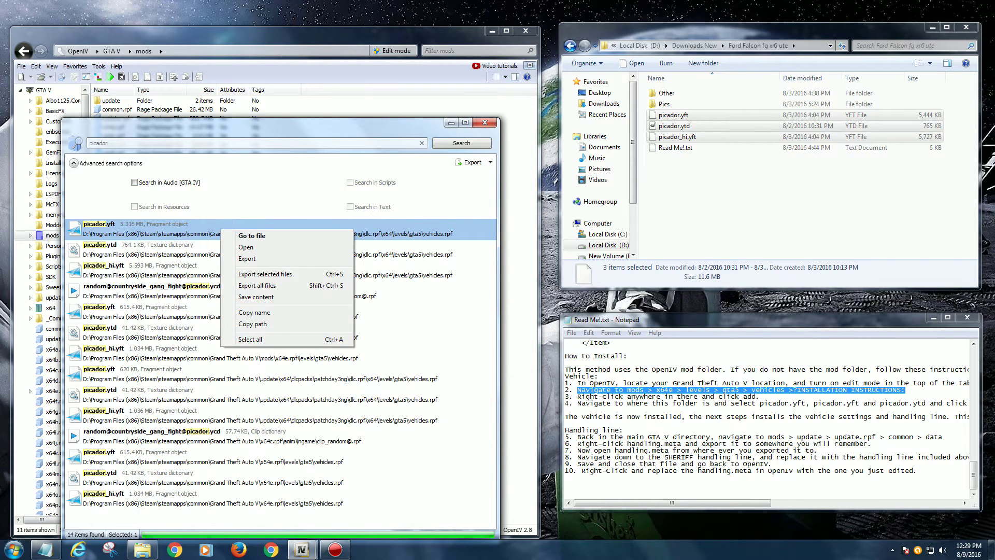
left_click(207, 250)
right_click(207, 249)
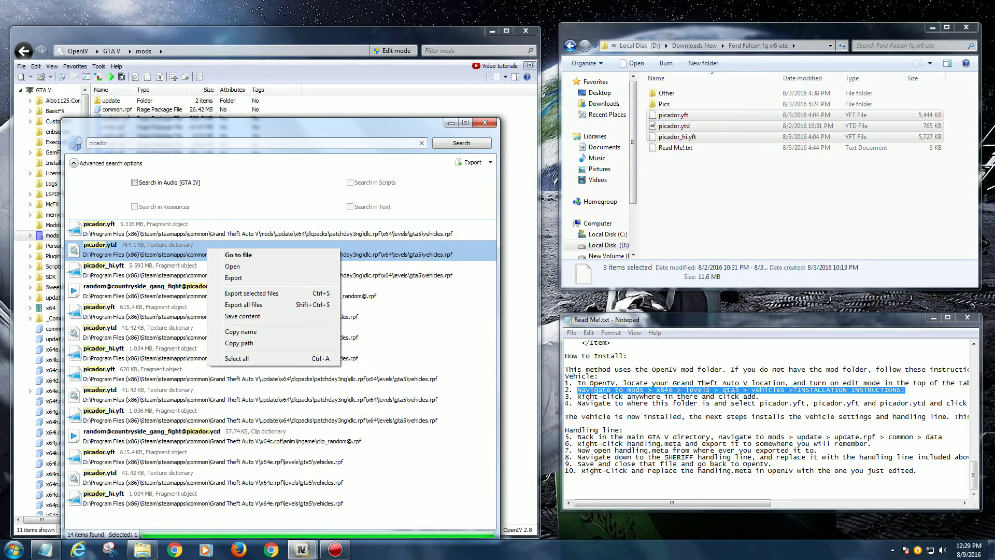
left_click(223, 232)
right_click(222, 232)
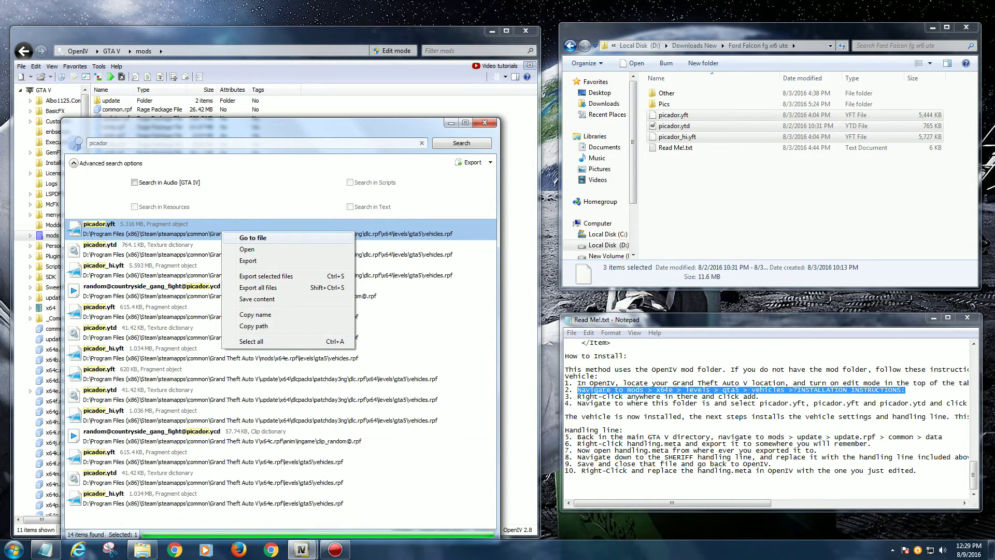
left_click(253, 237)
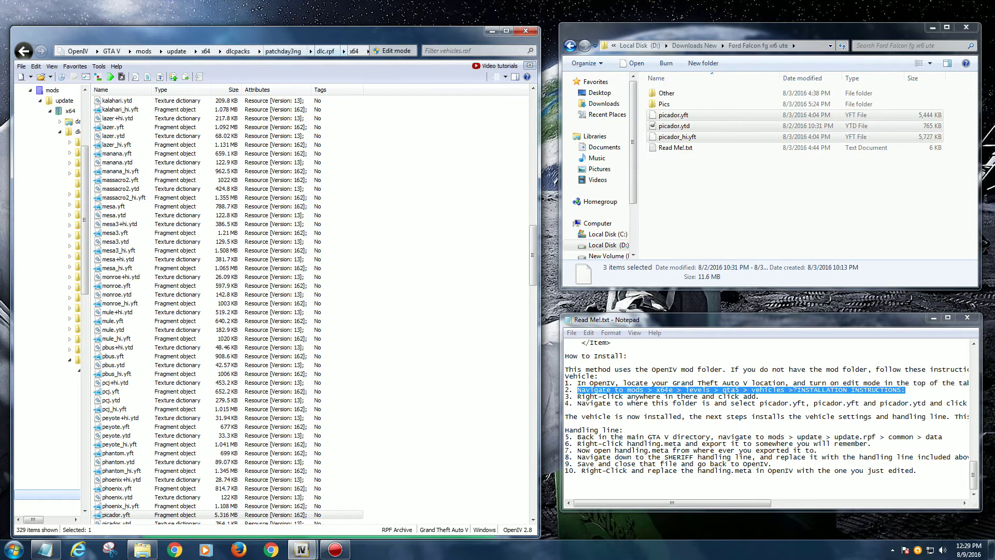
Select picador.yft, picador.ytd and picador_hi.yft in the archive, and the same three files in the Ford Falcon folder
left_click(223, 506)
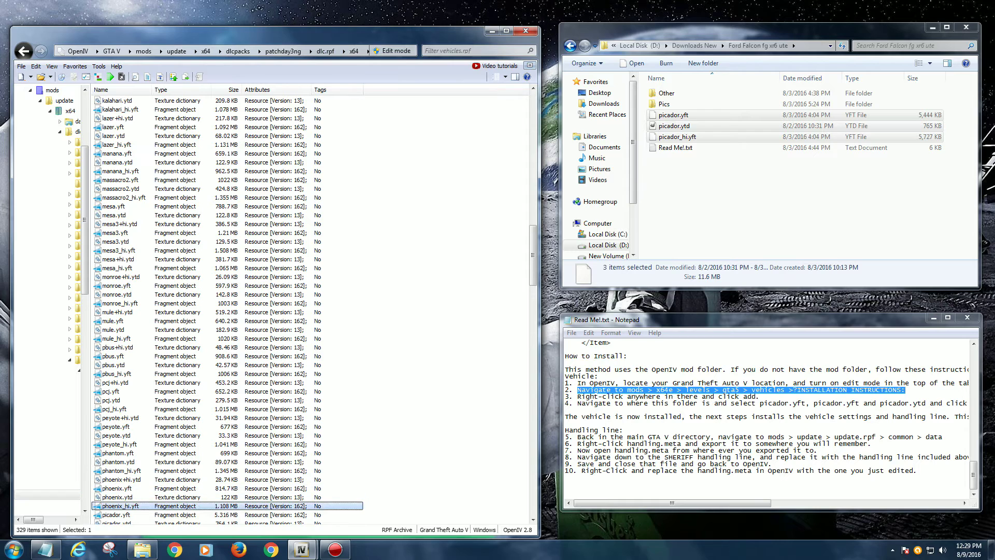
scroll(223, 506, "down", 2)
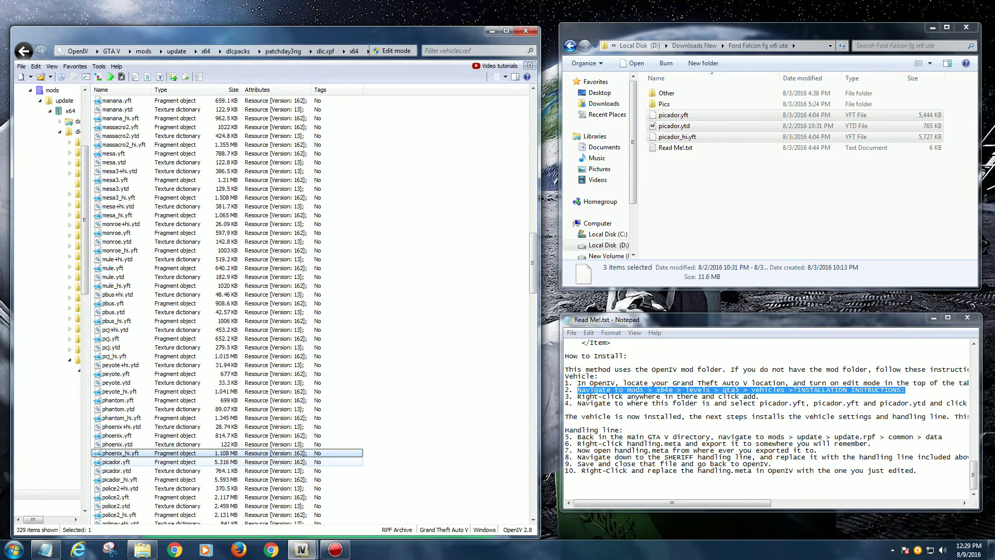
left_click(125, 462)
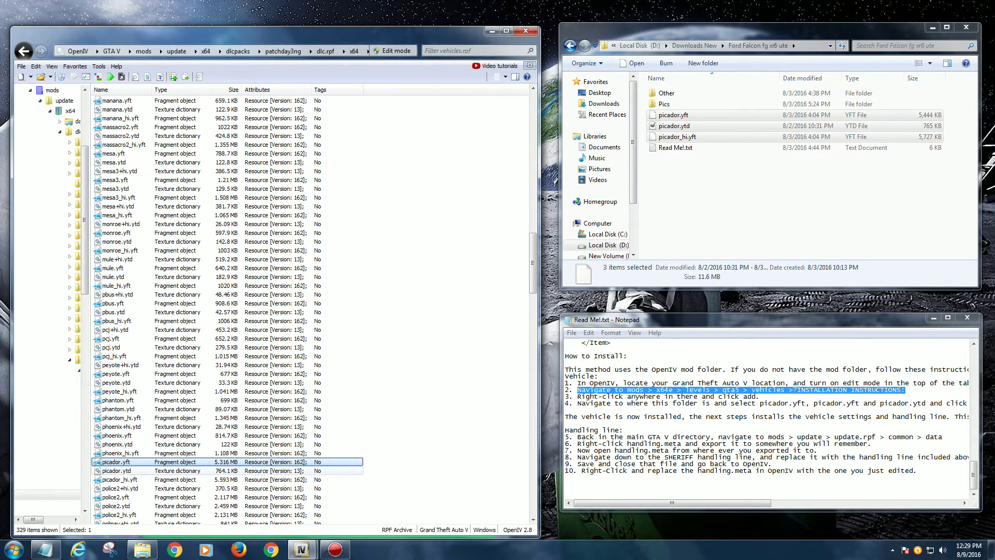
left_click(124, 479, "shift")
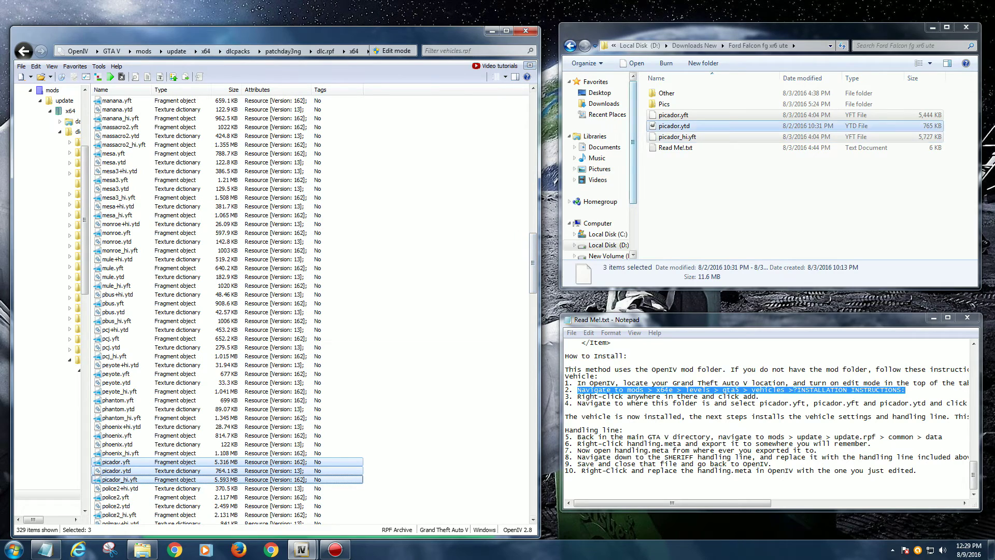
left_click(673, 115)
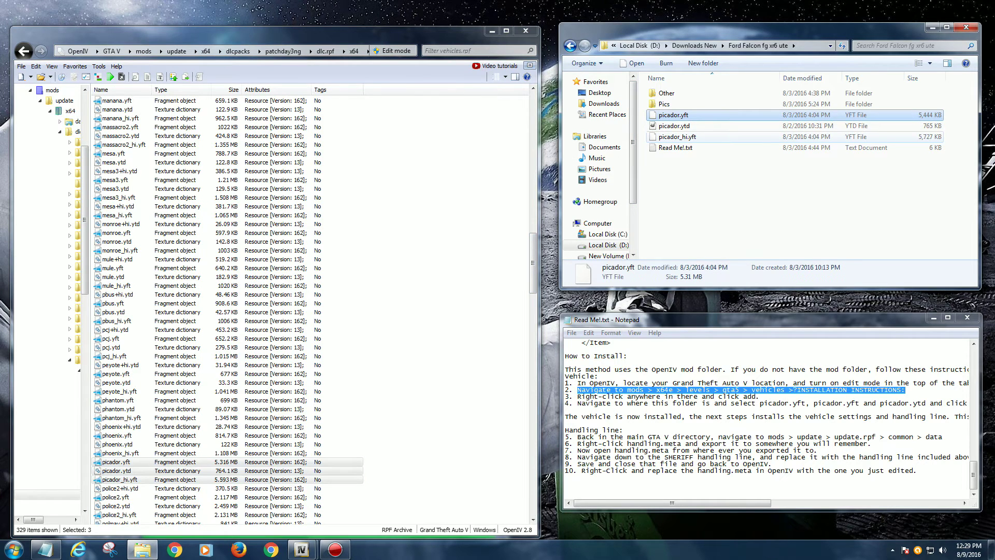
left_click(676, 136, "shift")
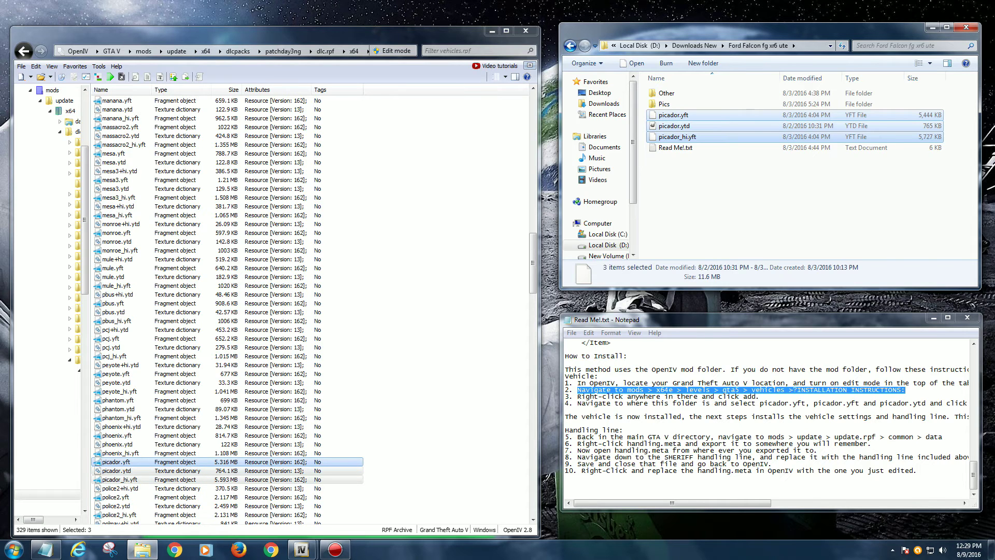
Open the archive's picador.yft in the model viewer and inspect the vehicle from the side
left_click(119, 462)
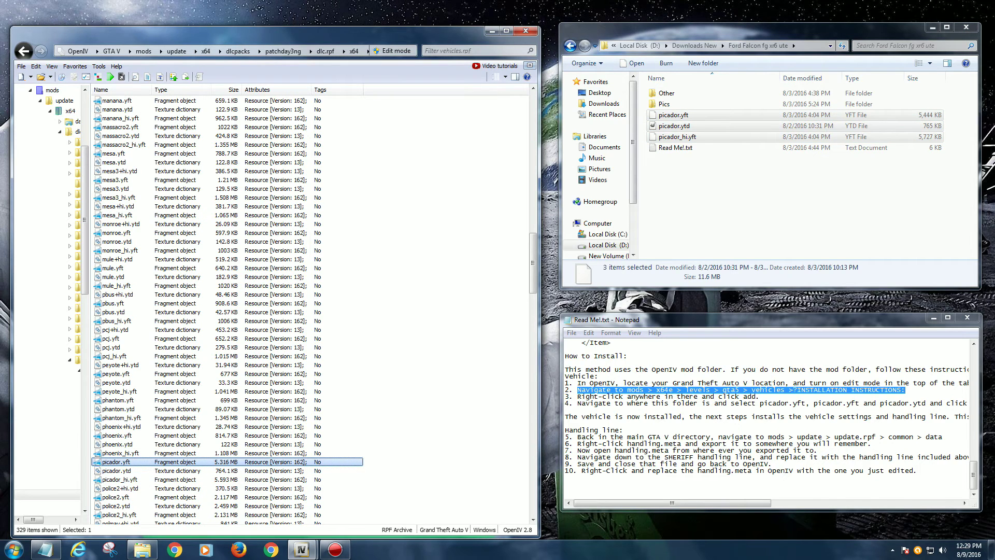
double_click(119, 462)
left_click_drag(233, 331, 436, 300)
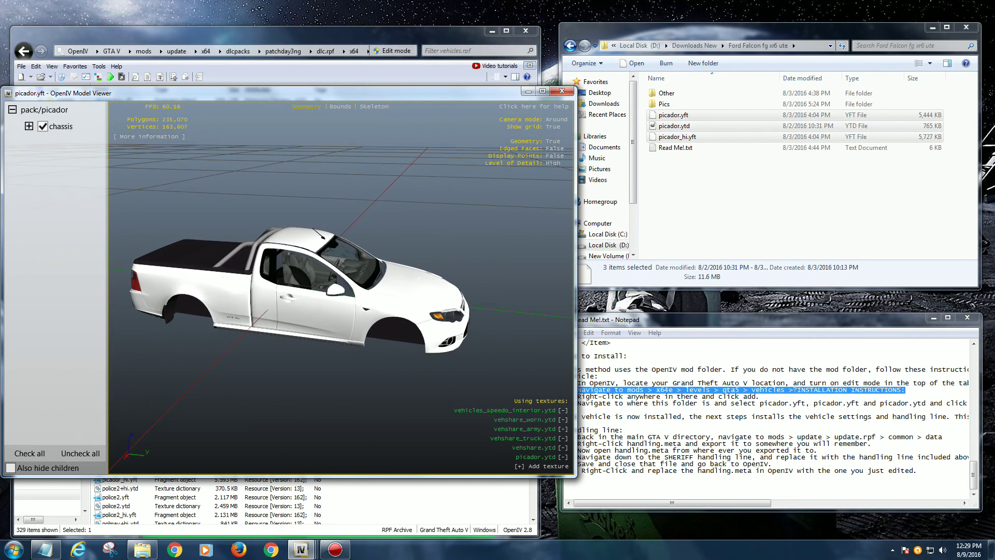